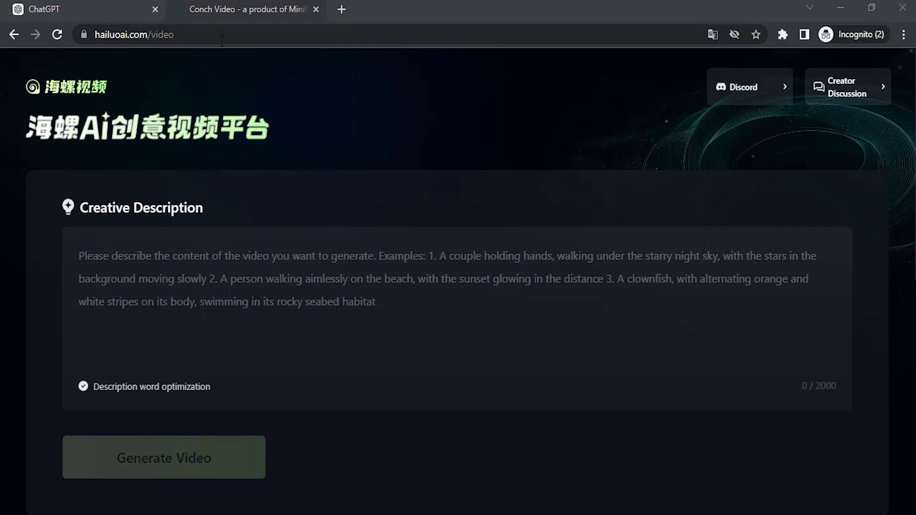
Select the hailuoai.com address in the address bar, then return focus to the page
click(205, 34)
drag(205, 35, 97, 34)
click(72, 88)
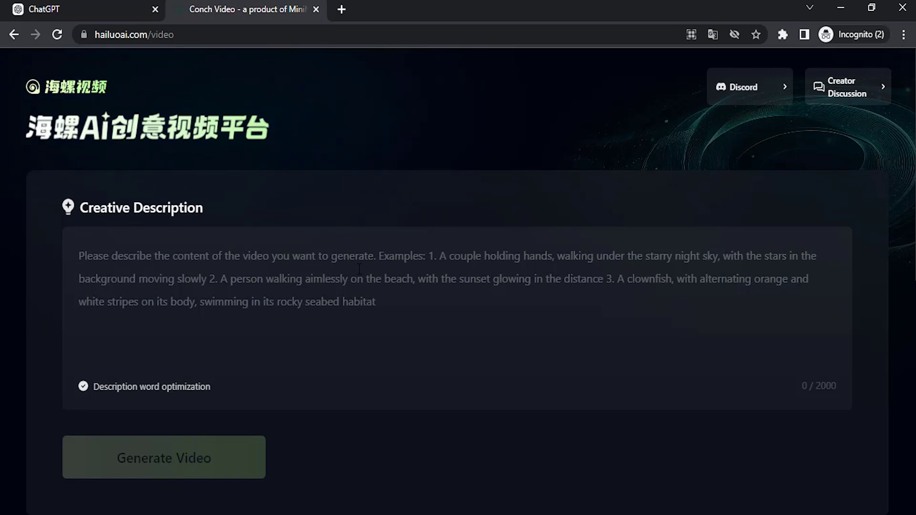
Download the hybrid plant creature clip from the Featured videos as an mp4
scroll(356, 267, down, 1)
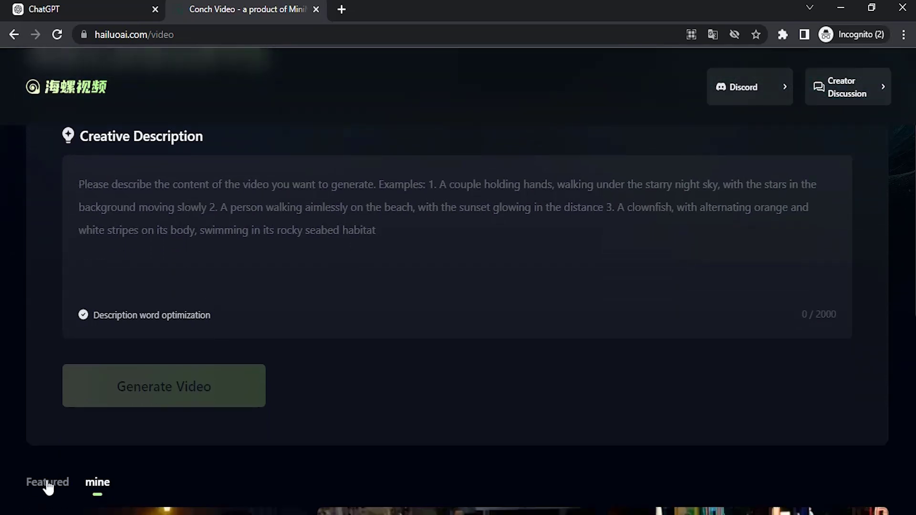
click(30, 484)
scroll(132, 432, down, 5)
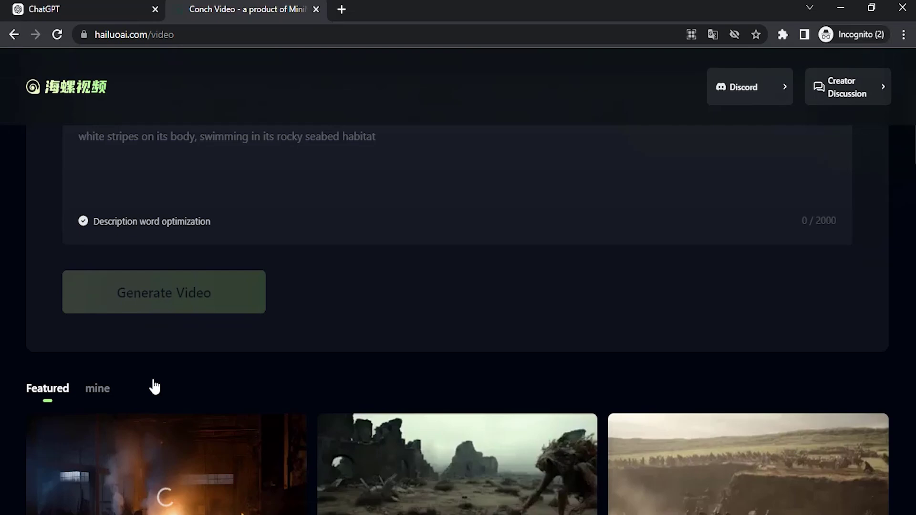
scroll(667, 348, down, 4)
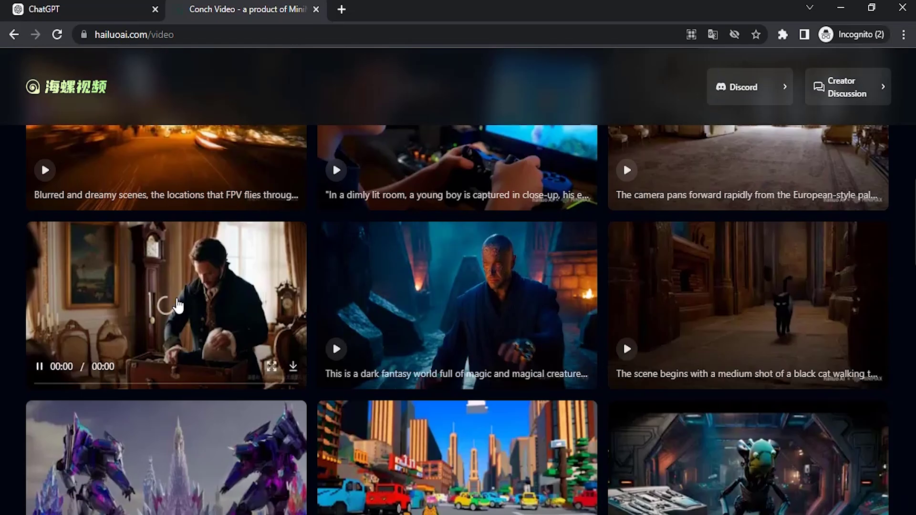
scroll(177, 306, up, 6)
click(582, 367)
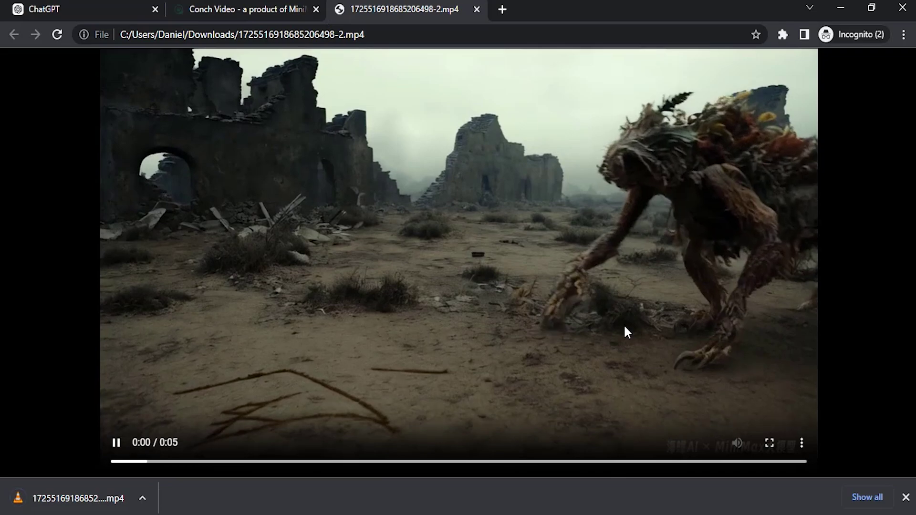
click(906, 497)
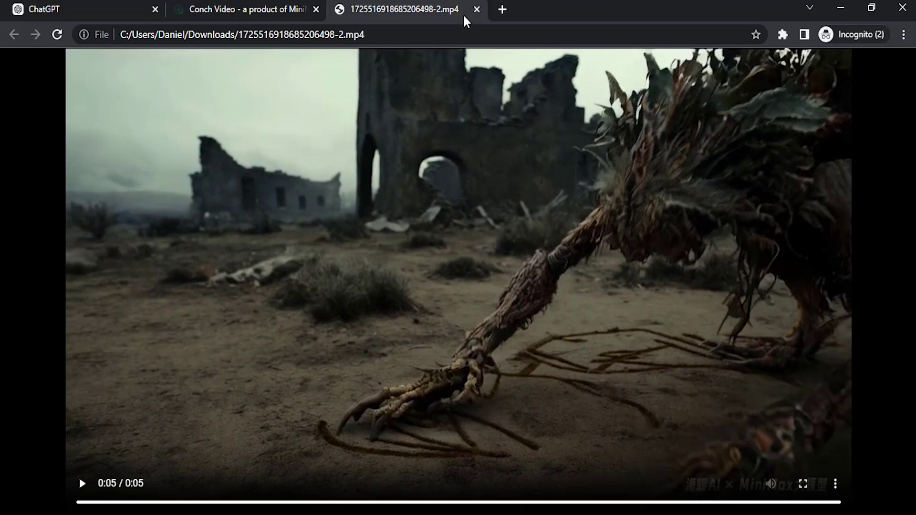
click(478, 9)
Scroll down through the featured sample videos below the empty prompt box
mouse_move(679, 364)
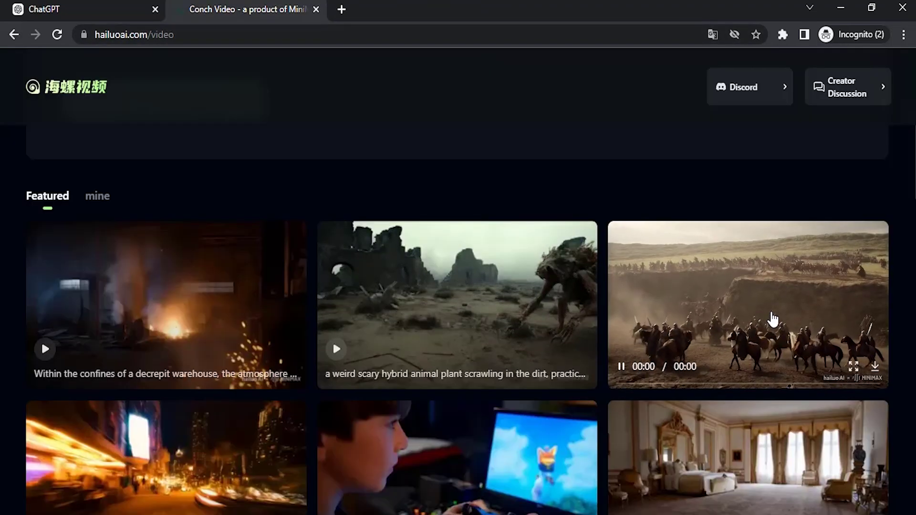
scroll(748, 332, down, 1)
scroll(748, 332, down, 2)
mouse_move(736, 348)
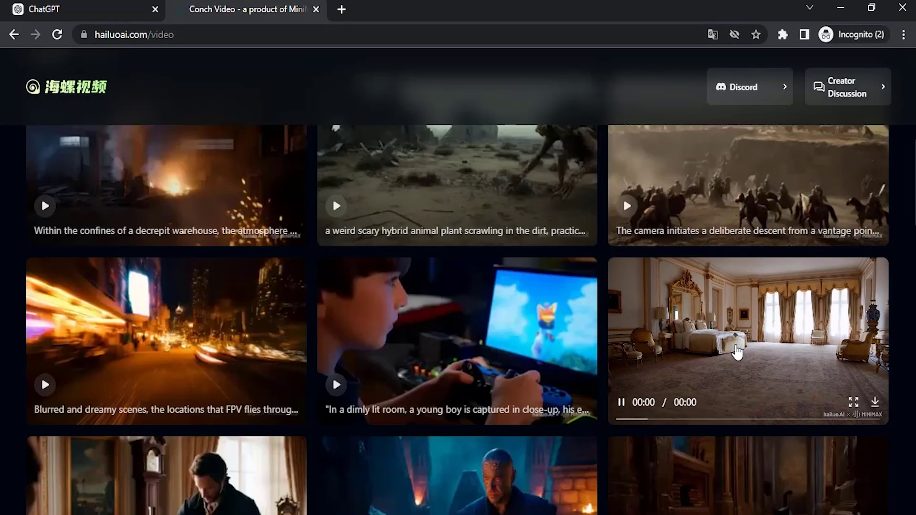
scroll(432, 341, down, 3)
mouse_move(431, 340)
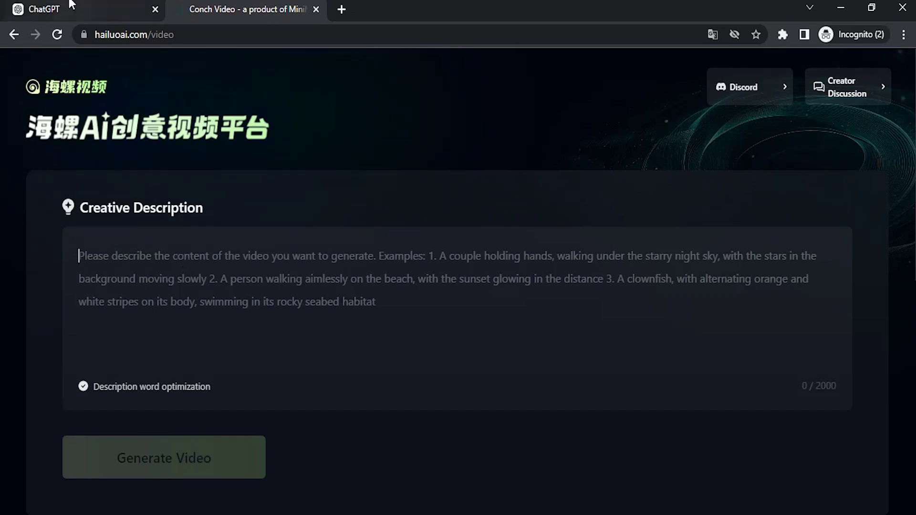
Copy ChatGPT's Option 2 elderly-man-on-park-bench prompt and return to the Conch Video page
click(71, 8)
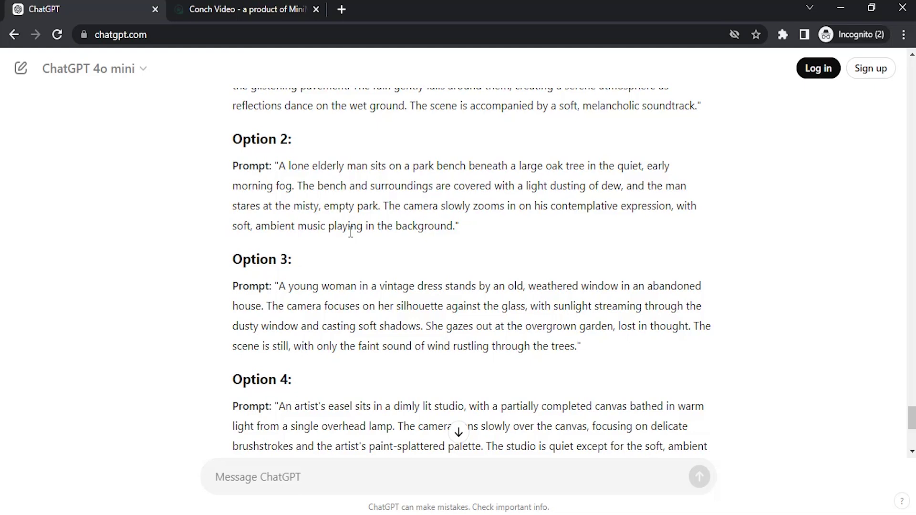
scroll(491, 229, up, 2)
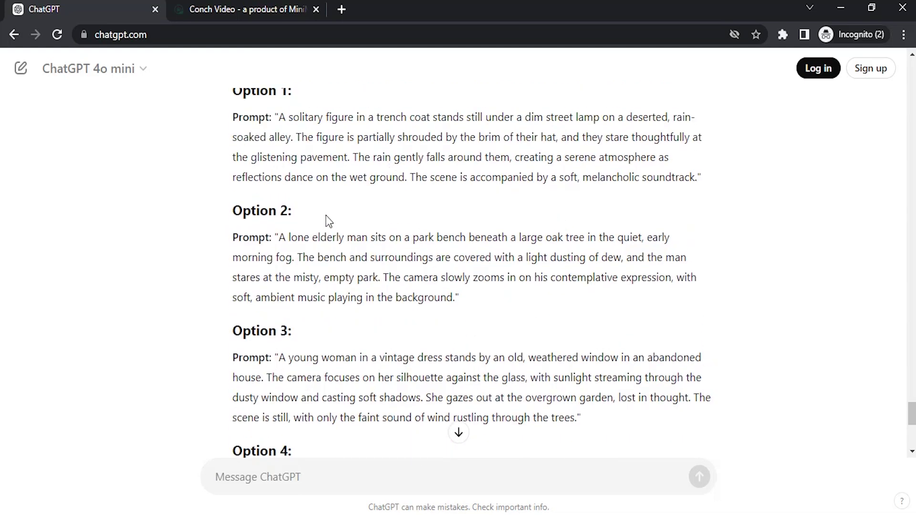
drag(278, 237, 453, 298)
right_click(414, 257)
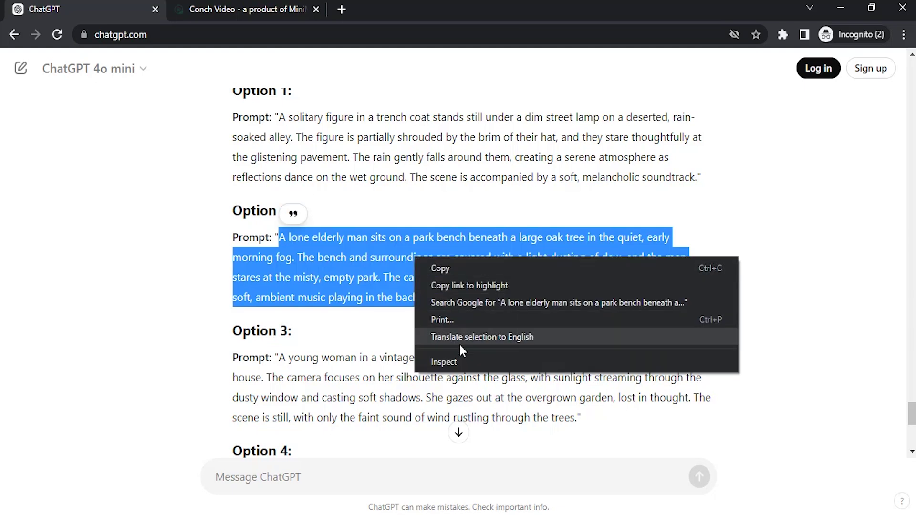
click(456, 268)
click(249, 10)
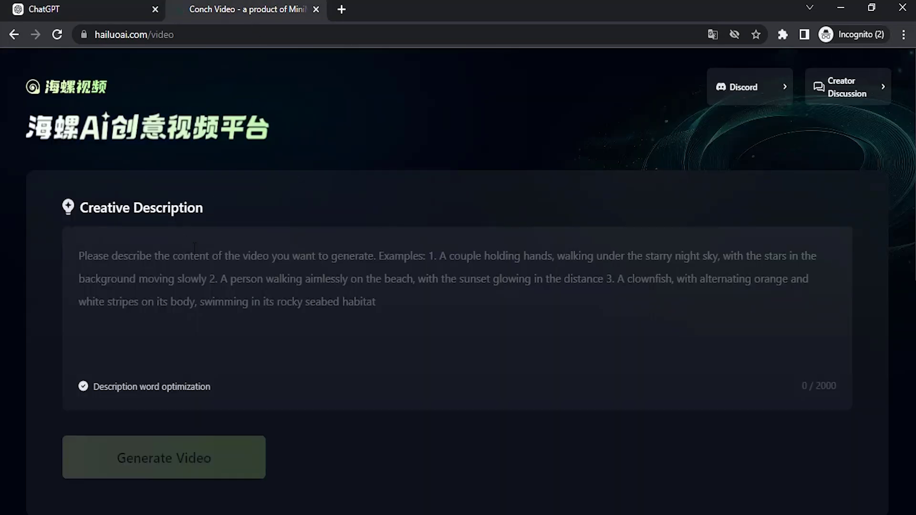
Paste the young-woman-by-window prompt and delete its wind-rustling final sentence, leaving 278 characters
right_click(195, 256)
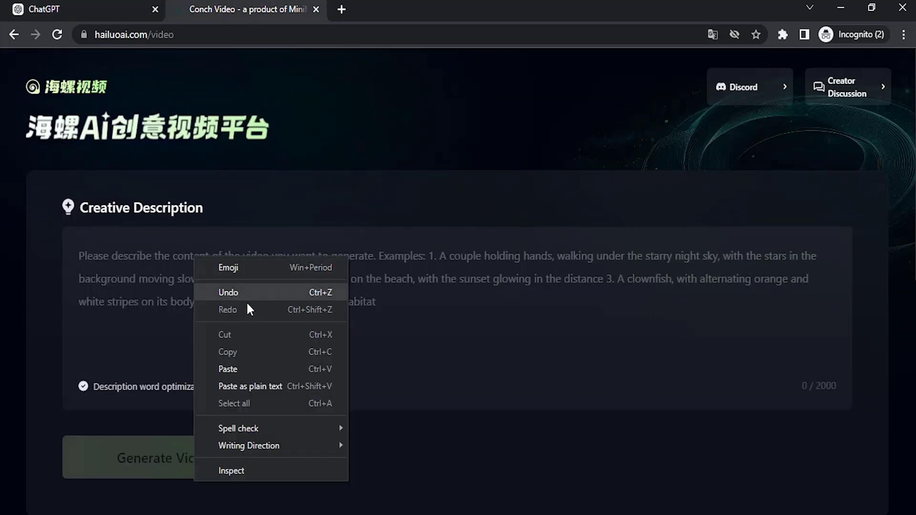
click(243, 369)
key(Return)
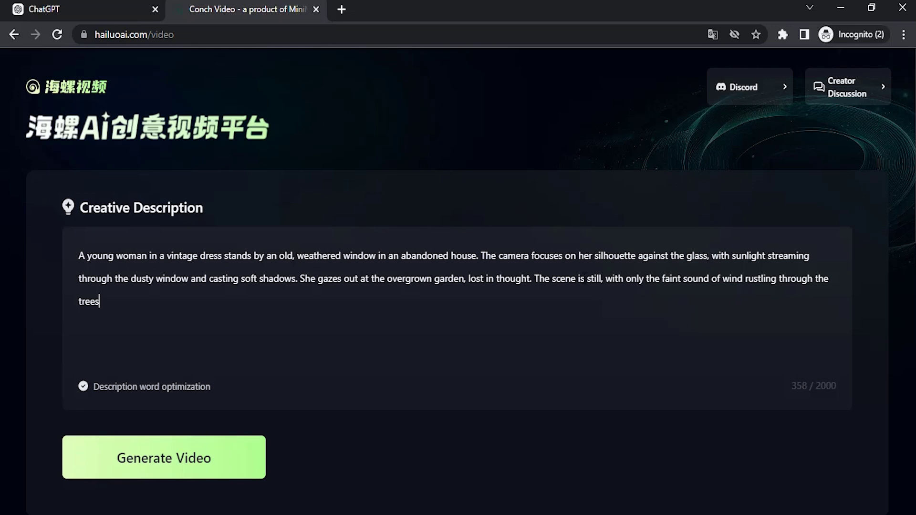
drag(534, 278, 477, 309)
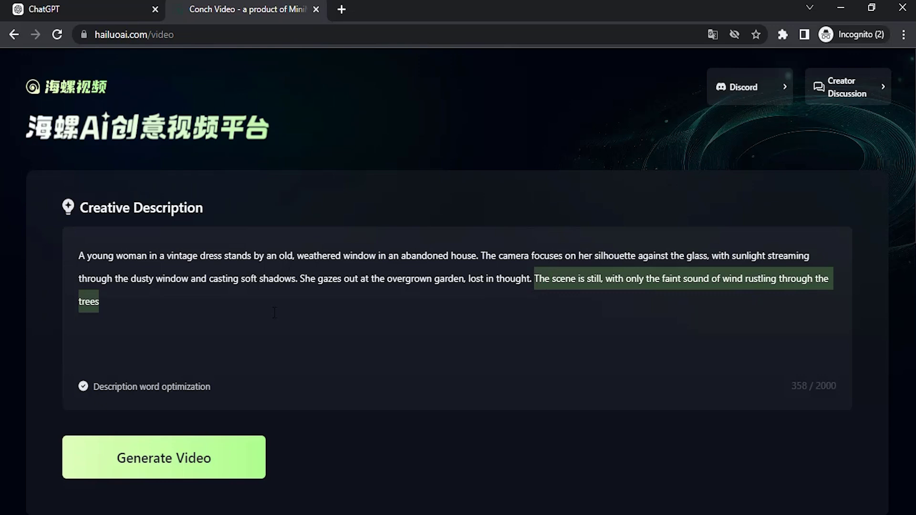
key(BackSpace)
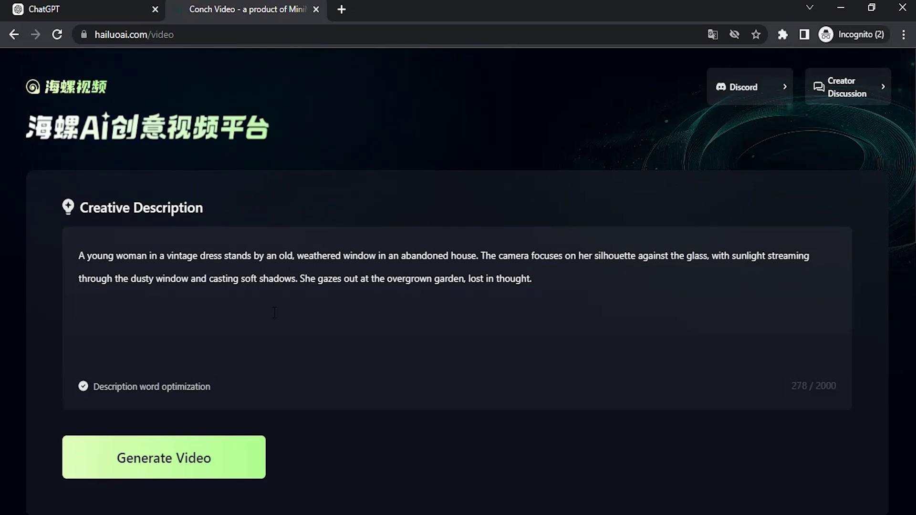
Generate the window video, then open and download the trench-coat clip from the mine gallery
click(204, 463)
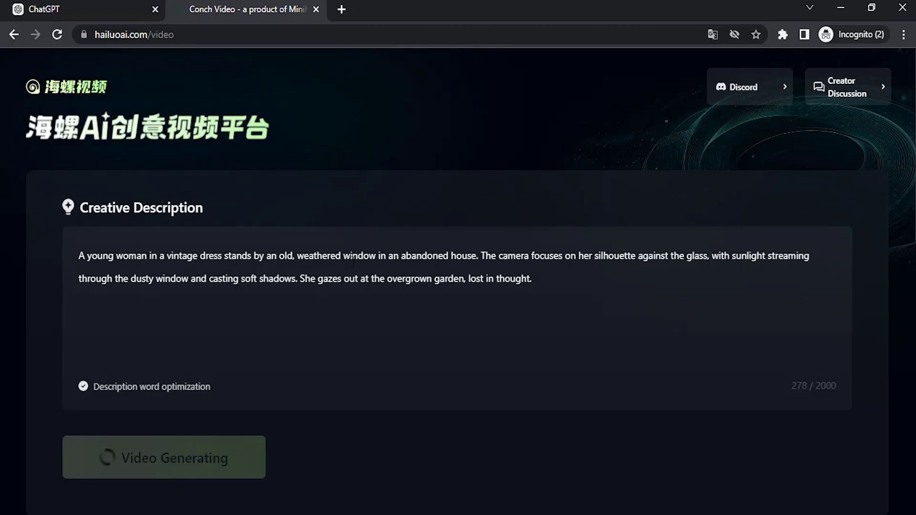
scroll(353, 262, down, 5)
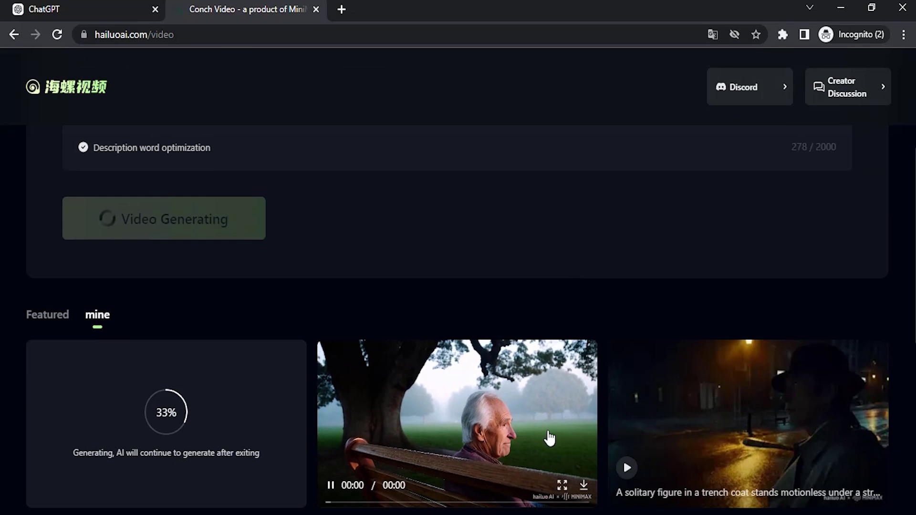
mouse_move(828, 413)
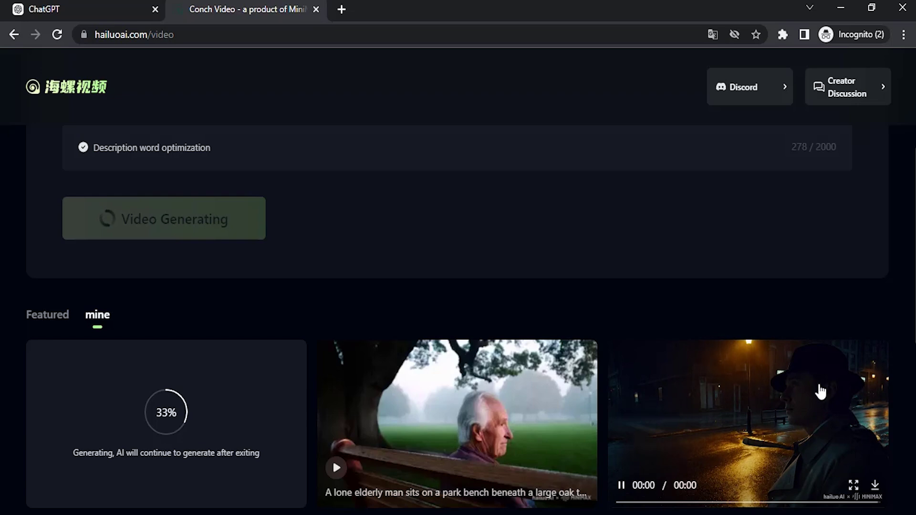
right_click(820, 391)
click(829, 276)
click(444, 9)
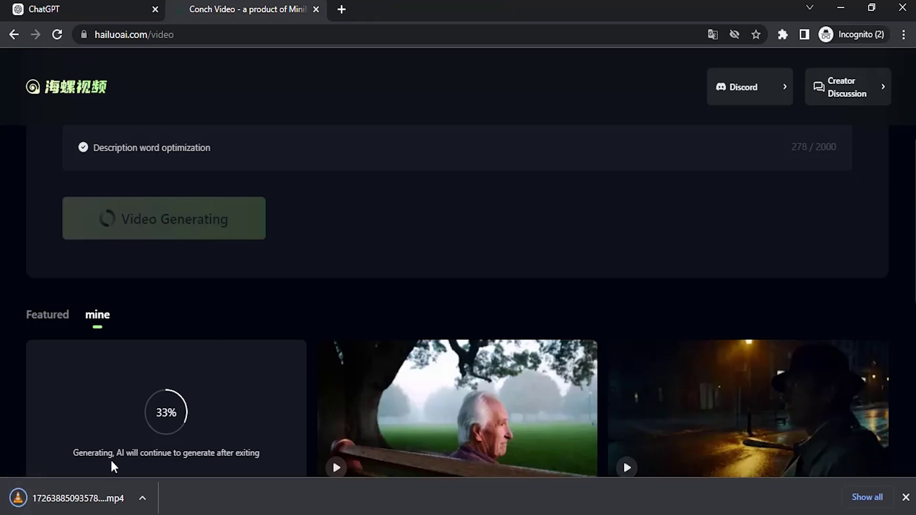
drag(71, 498, 410, 9)
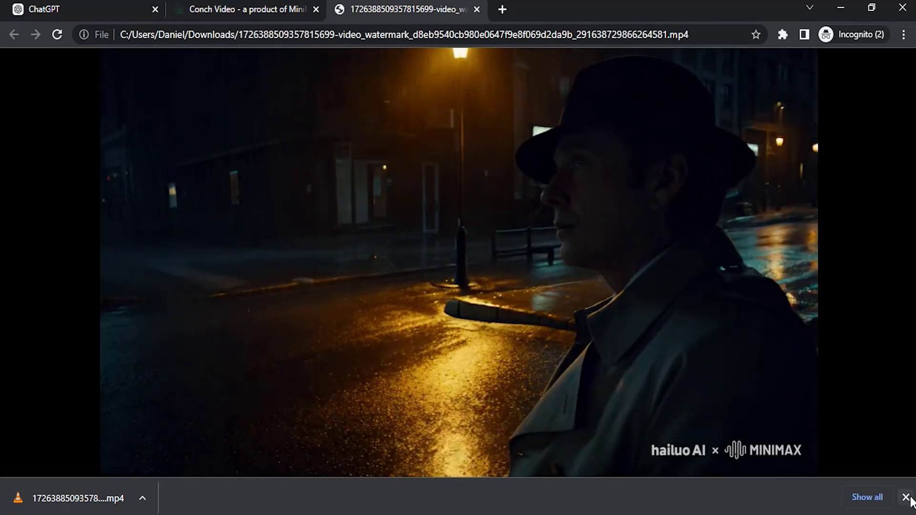
Close the download bar and replay the downloaded trench-coat clip in its tab
click(905, 498)
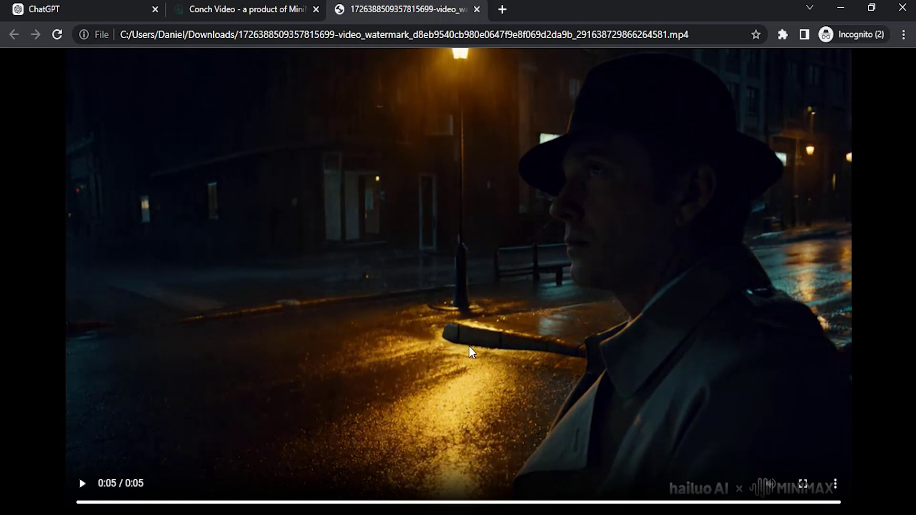
click(549, 366)
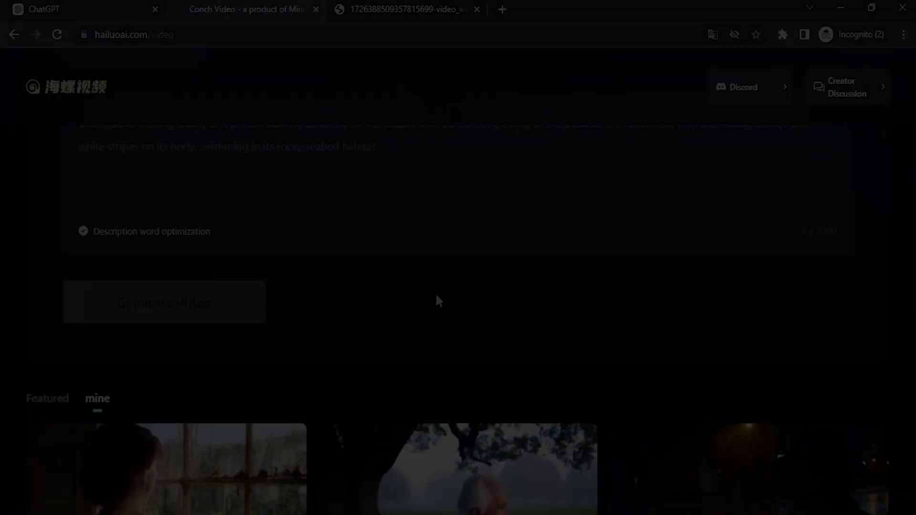
Preview the new young-woman-in-vintage-dress window clip enlarged, close it, and browse the mine gallery
scroll(436, 294, down, 3)
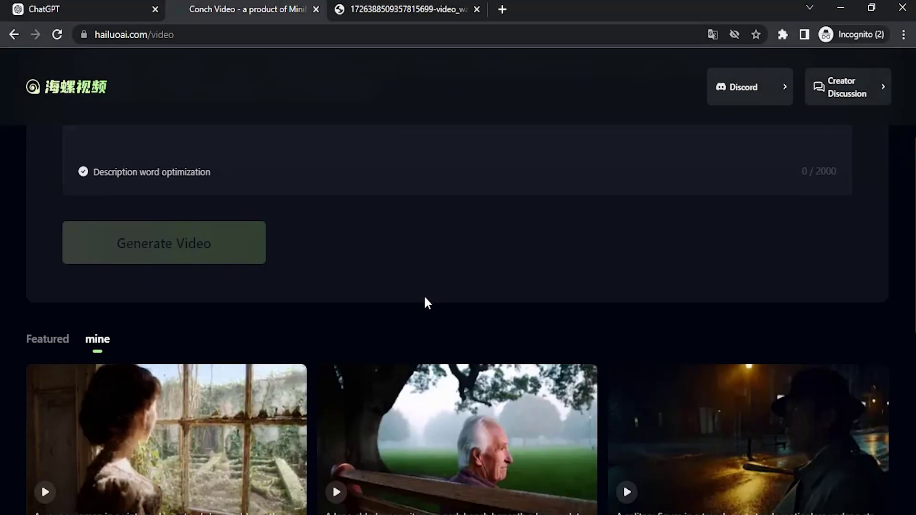
click(222, 404)
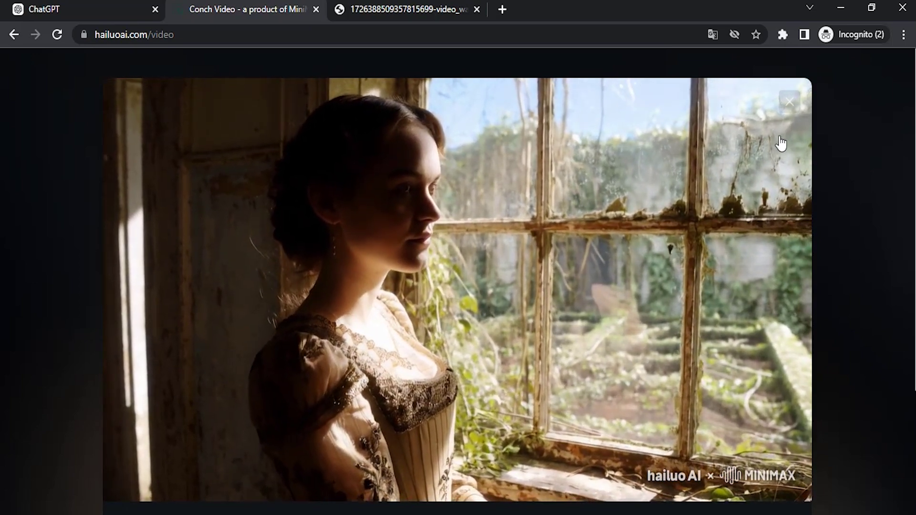
click(789, 102)
scroll(428, 275, up, 5)
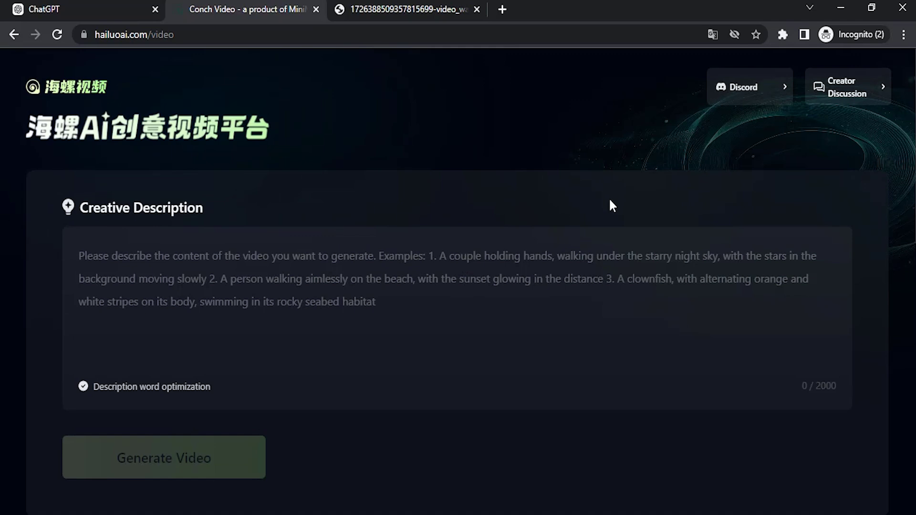
scroll(612, 206, down, 3)
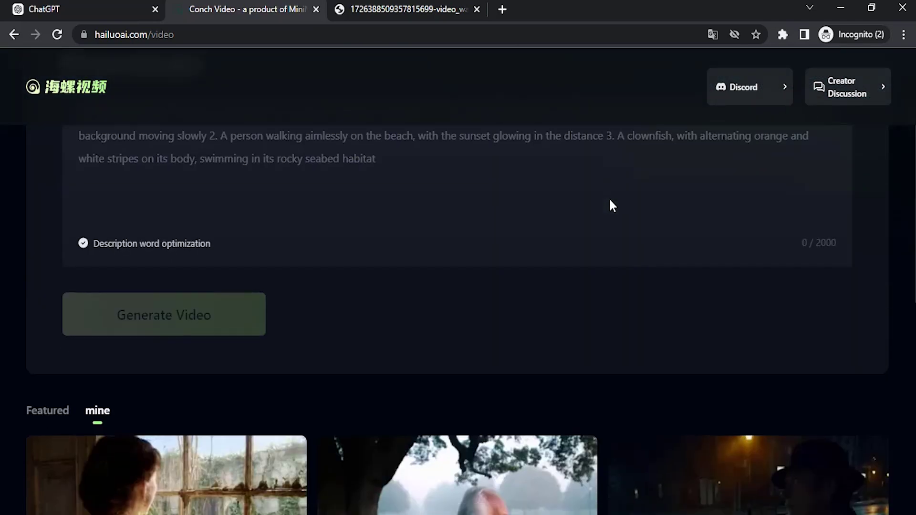
scroll(611, 206, down, 2)
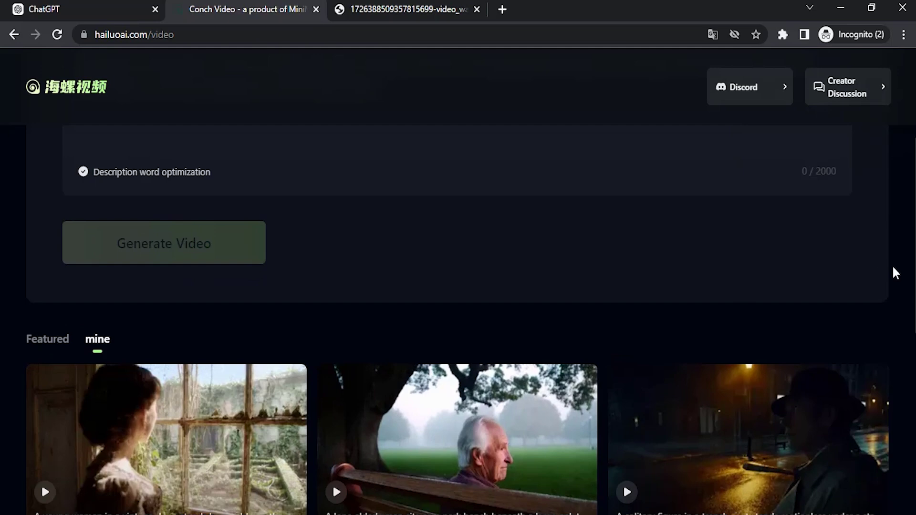
scroll(596, 377, down, 1)
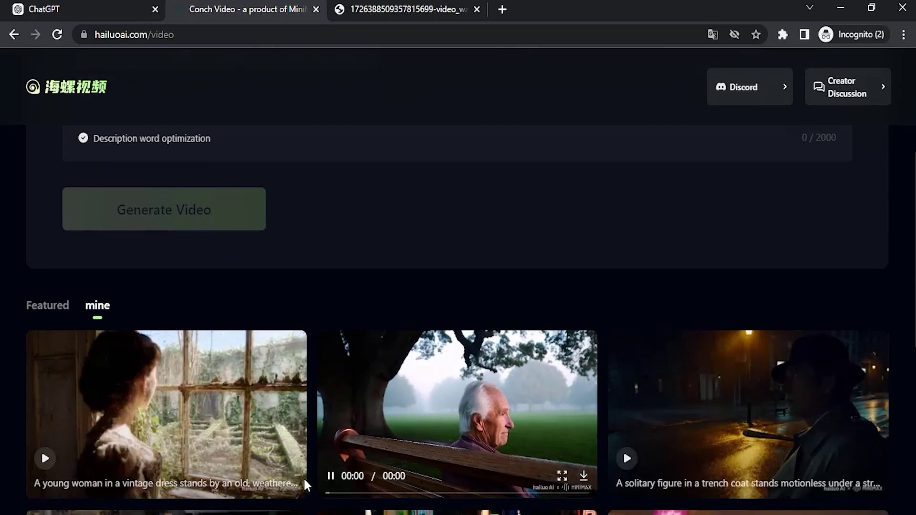
mouse_move(294, 482)
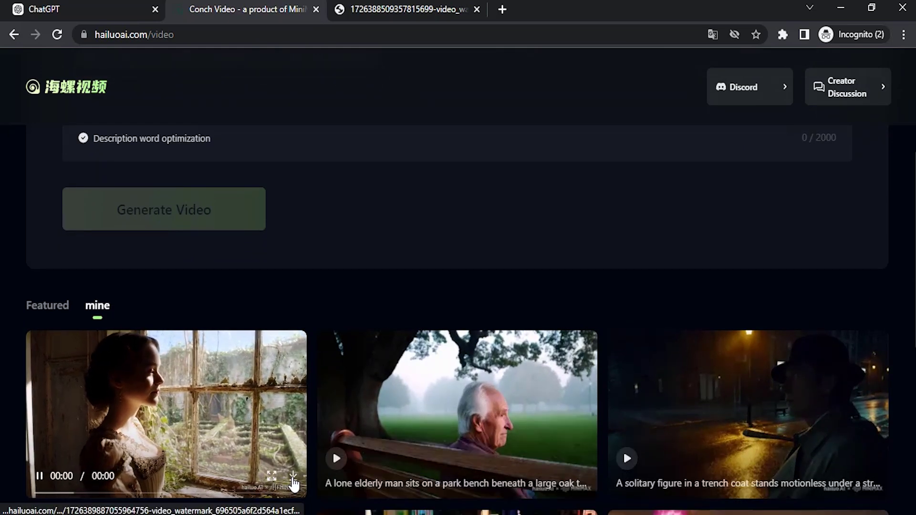
scroll(607, 180, up, 5)
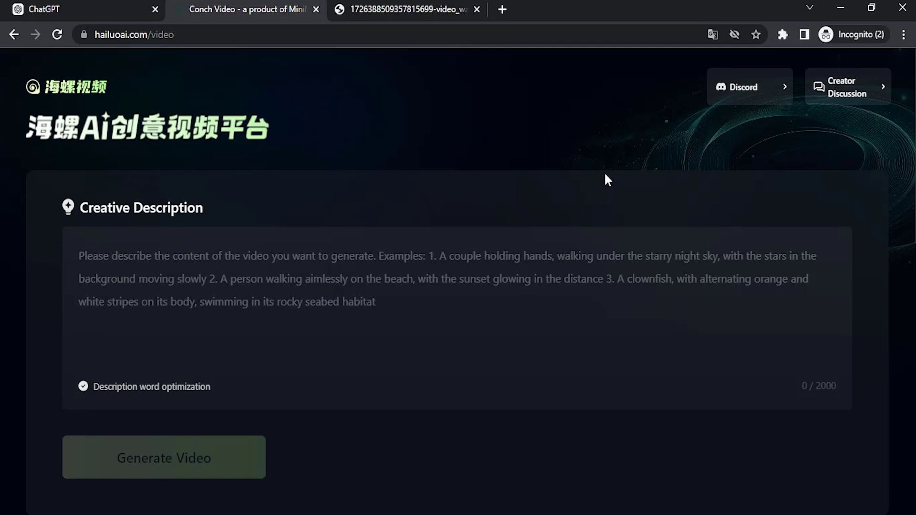